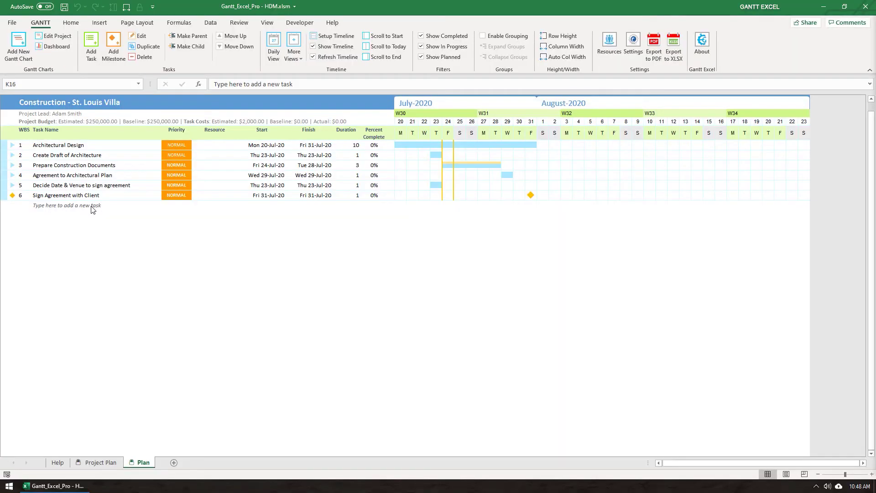
Step: Make Create Draft of Architecture a child task of Architectural Design
left_click(91, 206)
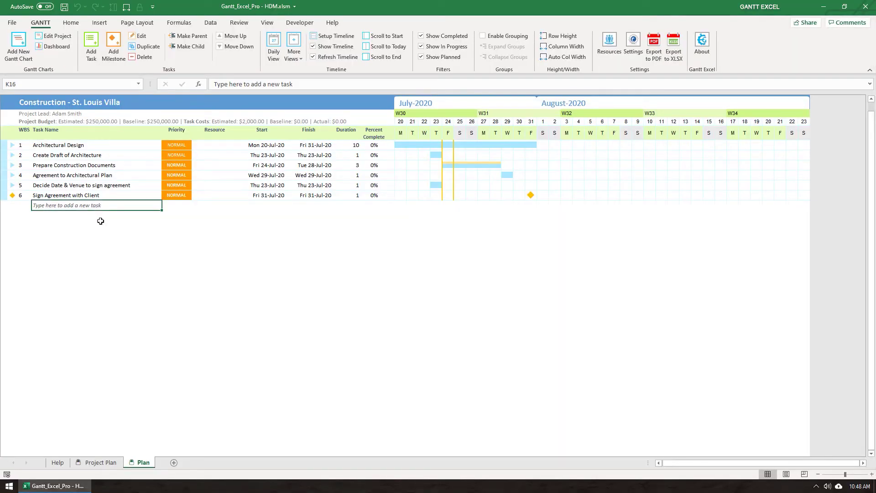
left_click(125, 155)
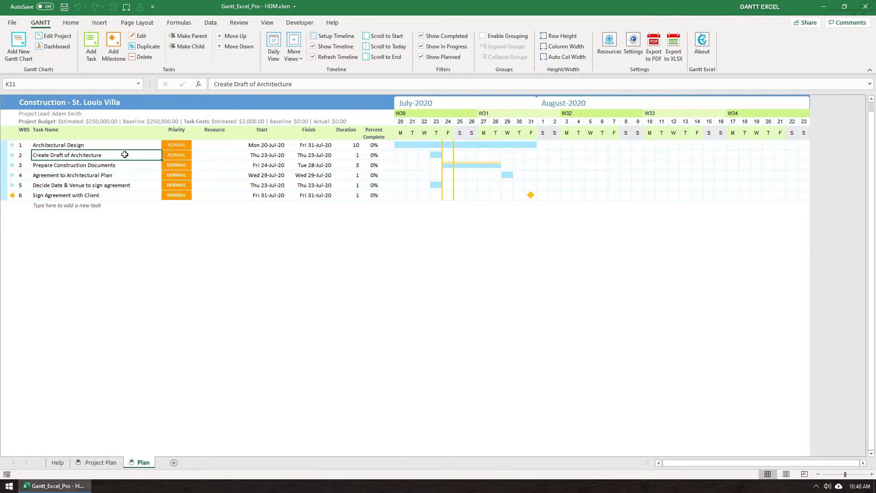
left_click(206, 46)
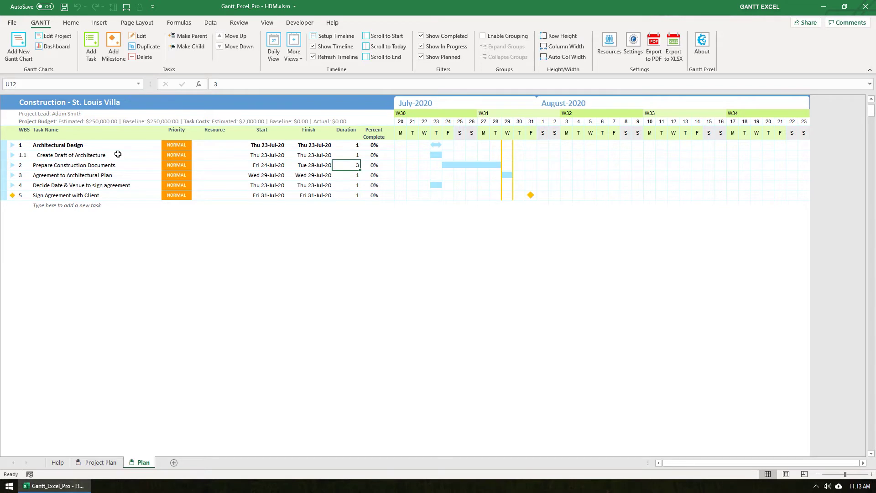
left_click(119, 154)
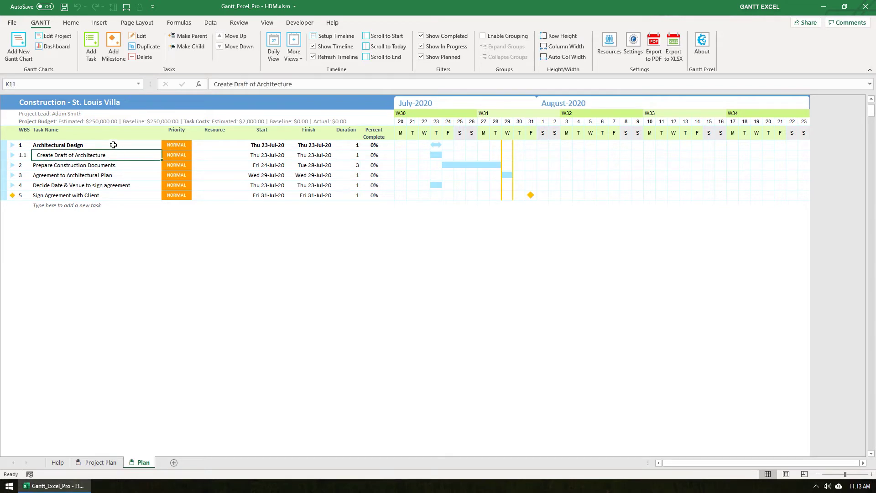
left_click(97, 145)
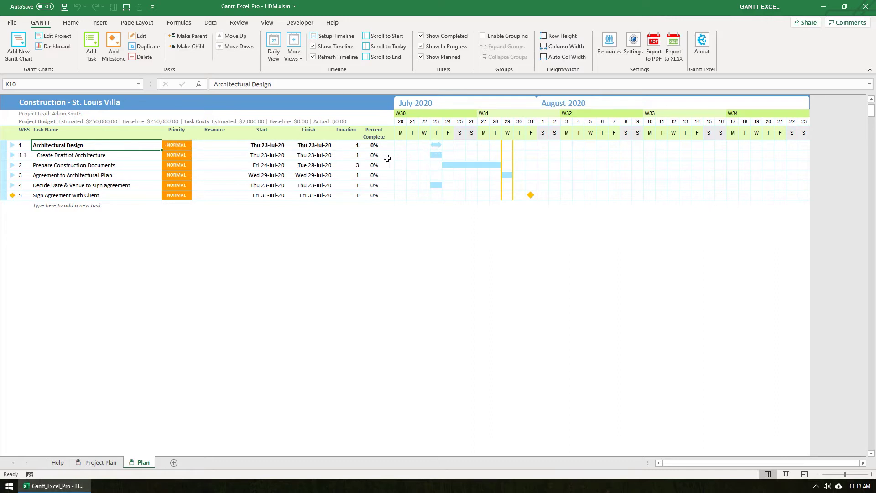
Step: Set Create Draft of Architecture's duration to 5 days
left_click(350, 157)
type("5")
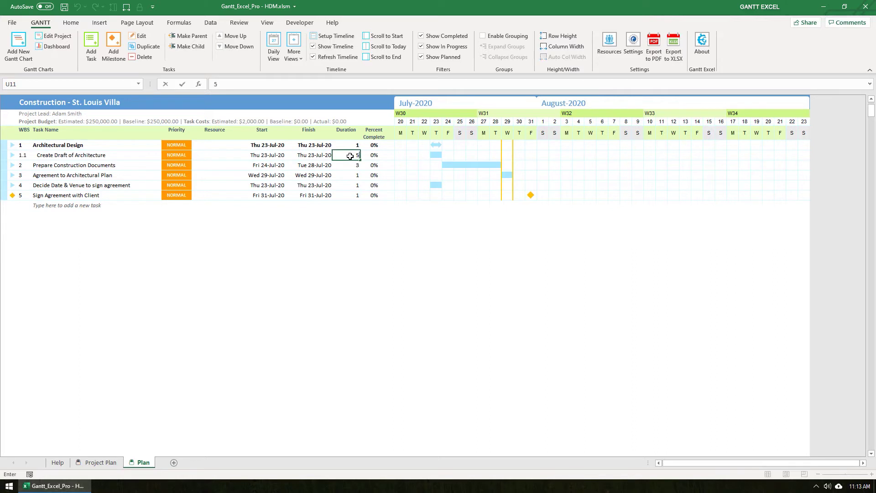
key("Return")
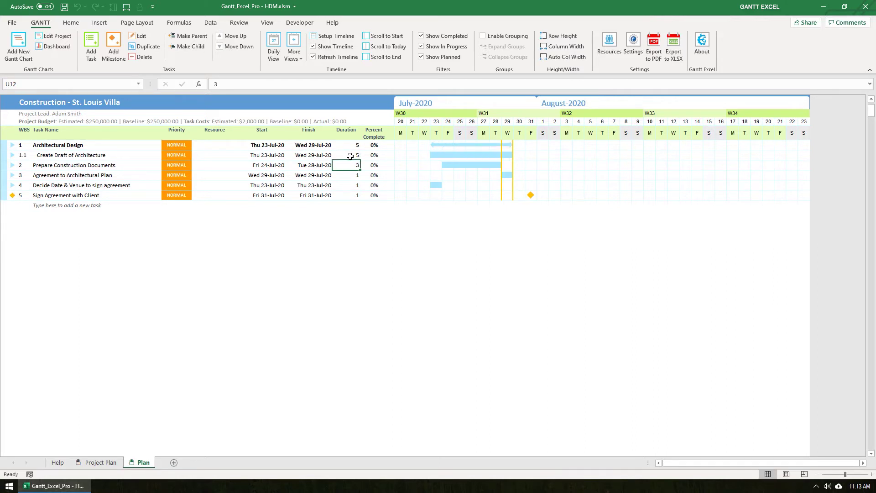
left_click(120, 166)
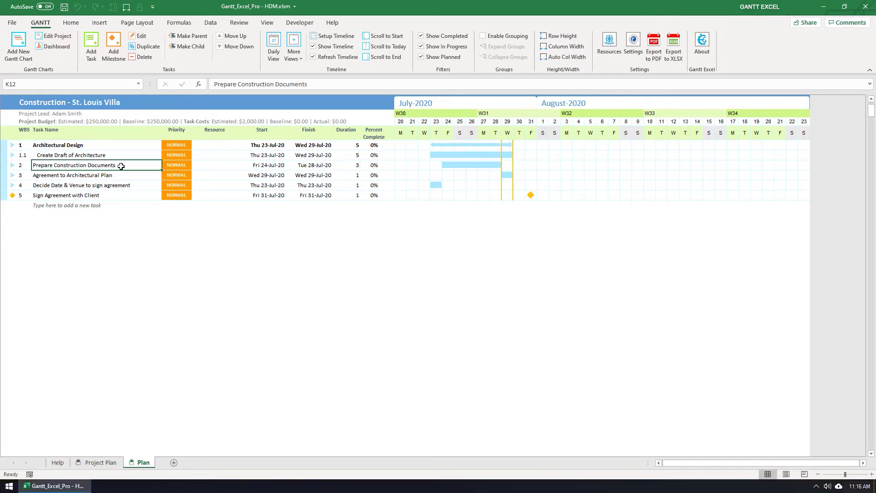
Step: Make Prepare Construction Documents a child task, nested under Create Draft of Architecture
right_click(121, 167)
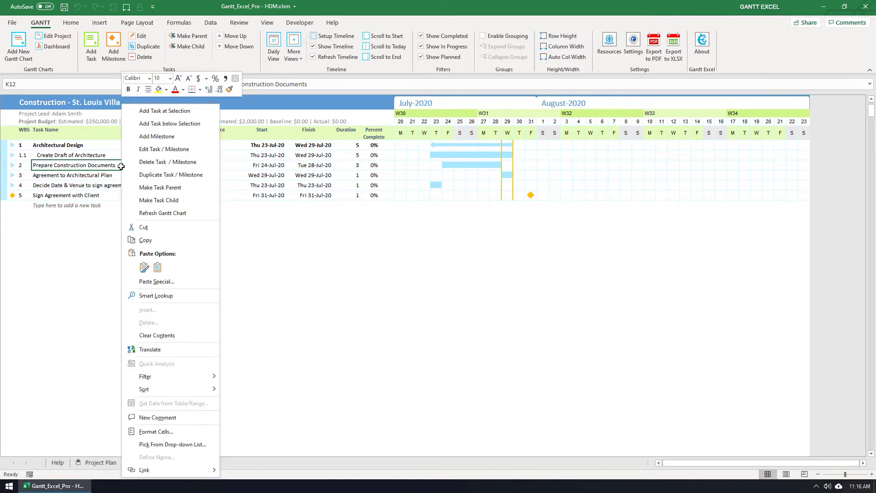
left_click(166, 200)
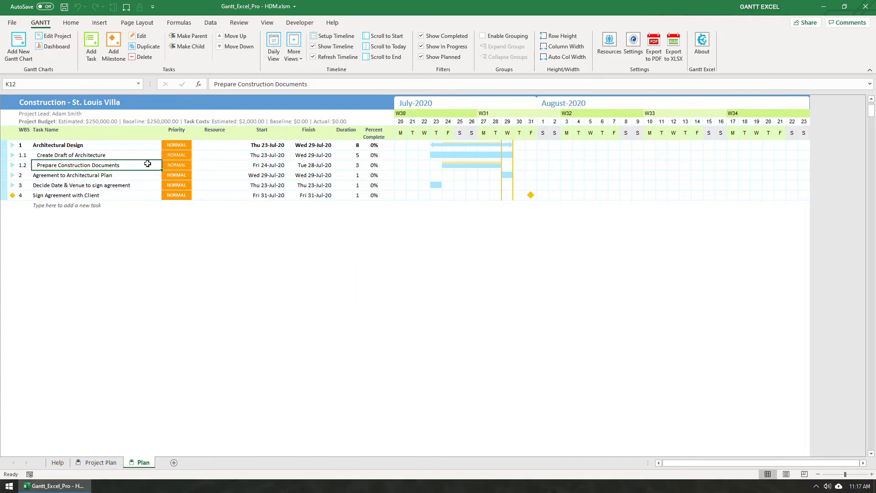
key("alt+Right")
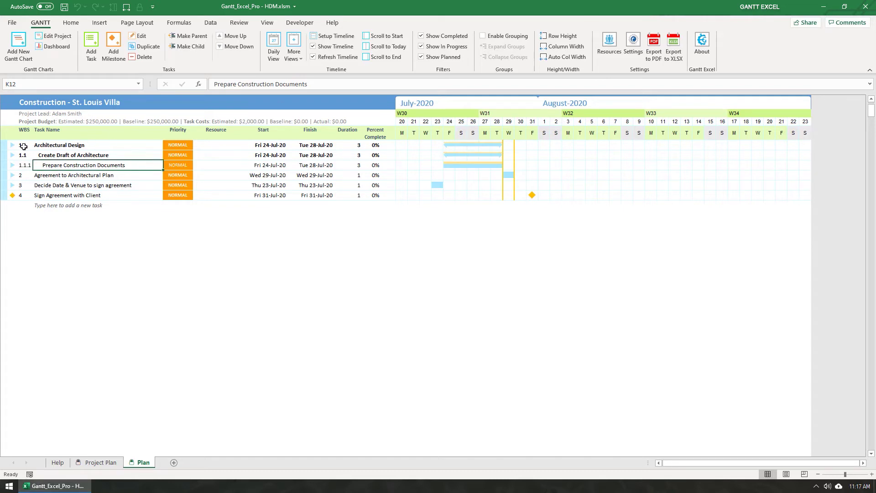
Step: Select the WBS numbers of the task list, then pick Agreement to Architectural Plan
left_click_drag(24, 146, 27, 197)
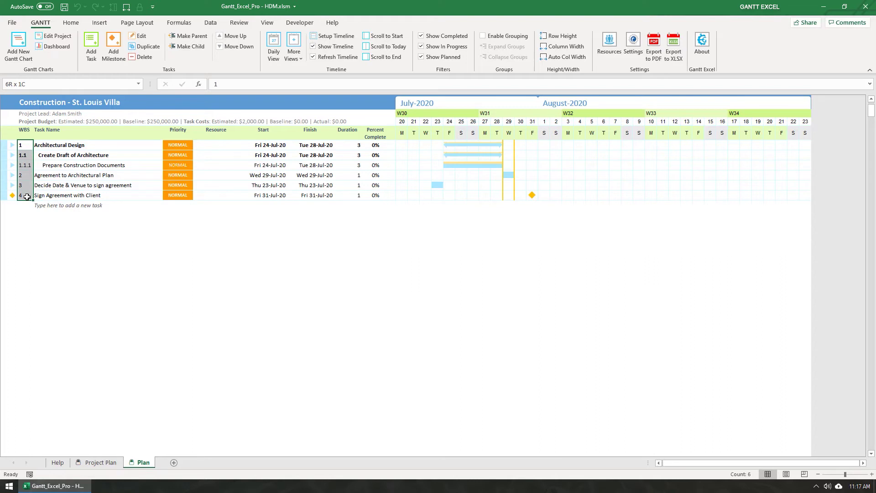
left_click_drag(27, 196, 27, 197)
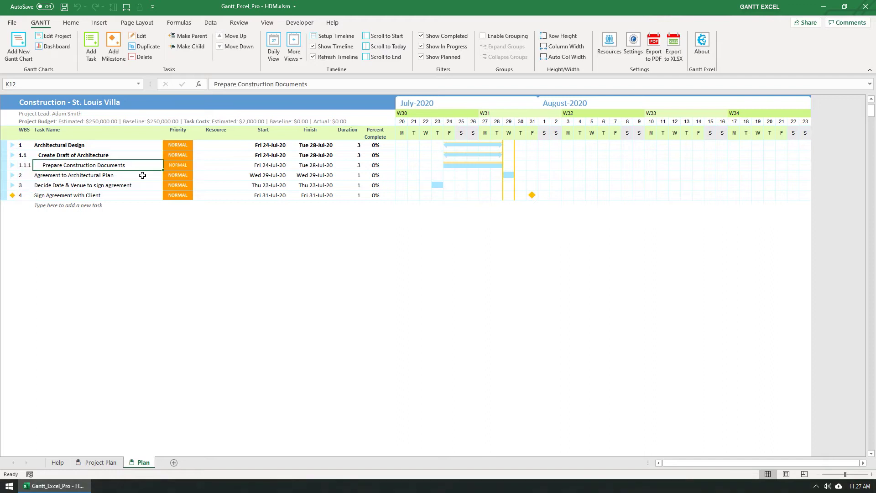
left_click(141, 176)
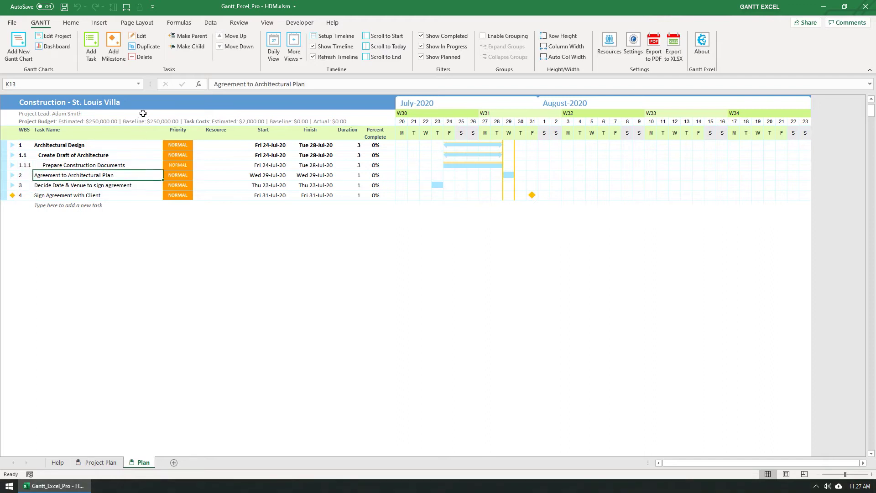
Step: Make Agreement to Architectural Plan, Decide Date & Venue and Sign Agreement with Client child tasks
left_click(190, 47)
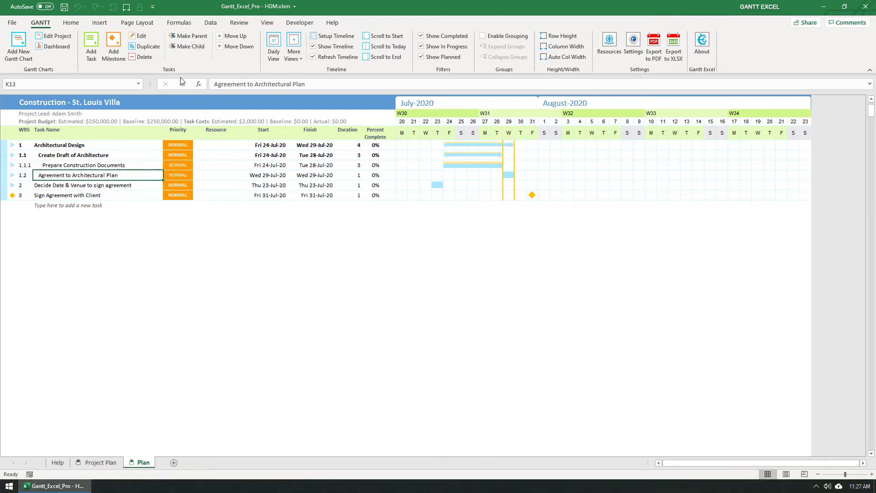
left_click(139, 185)
left_click(198, 50)
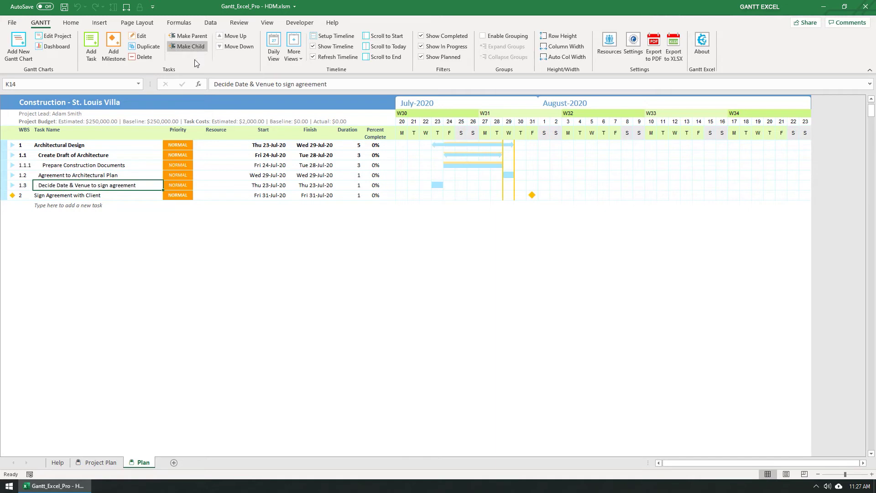
left_click(121, 196)
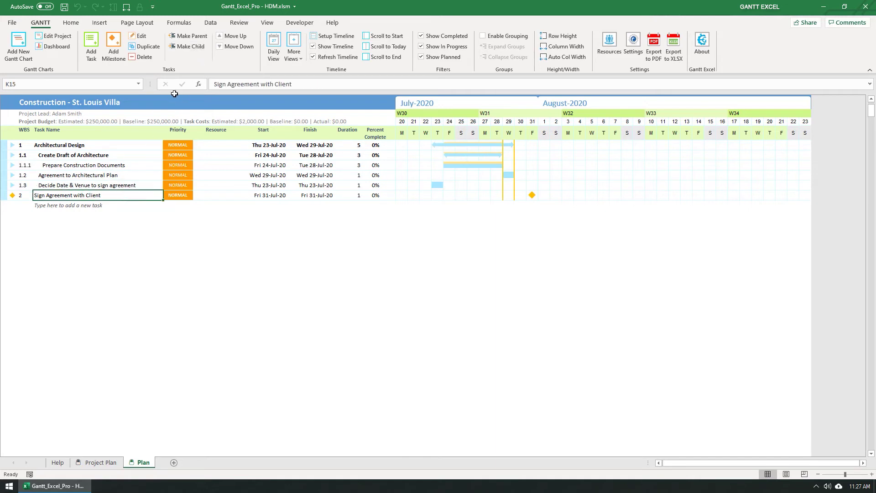
left_click(197, 49)
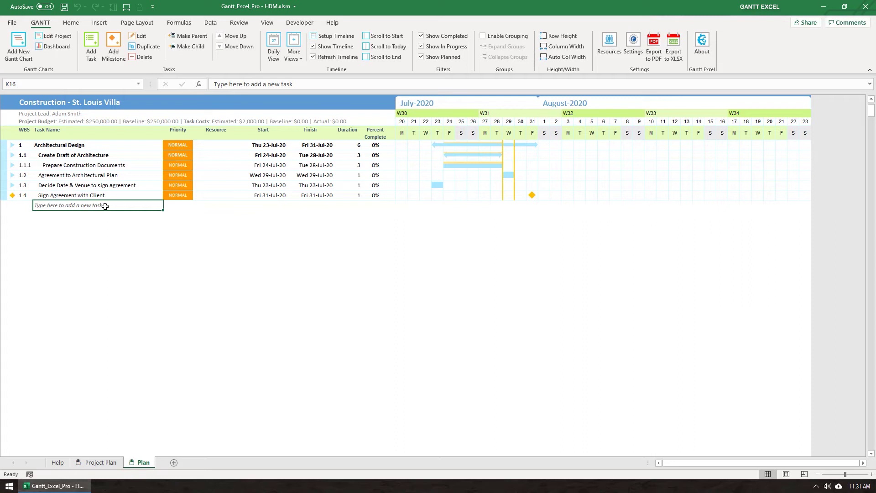
Step: Change Prepare Construction Documents' start date to 21 July
left_click(284, 166)
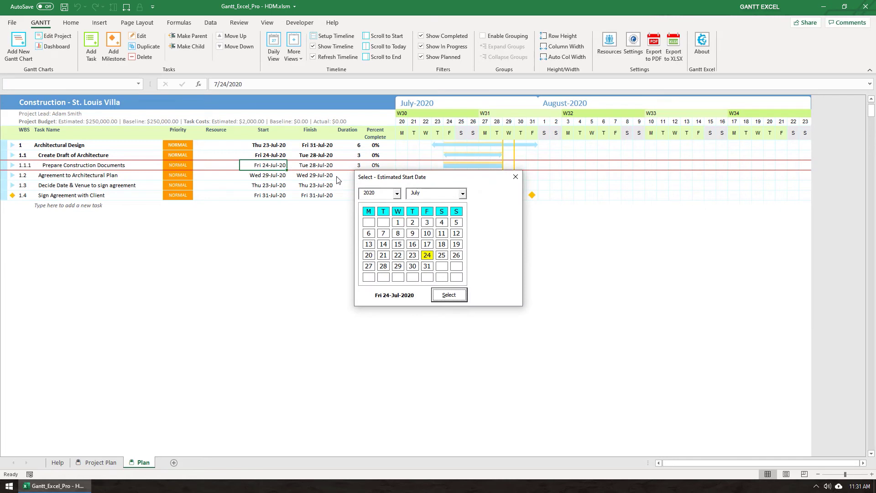
left_click(383, 255)
left_click(457, 297)
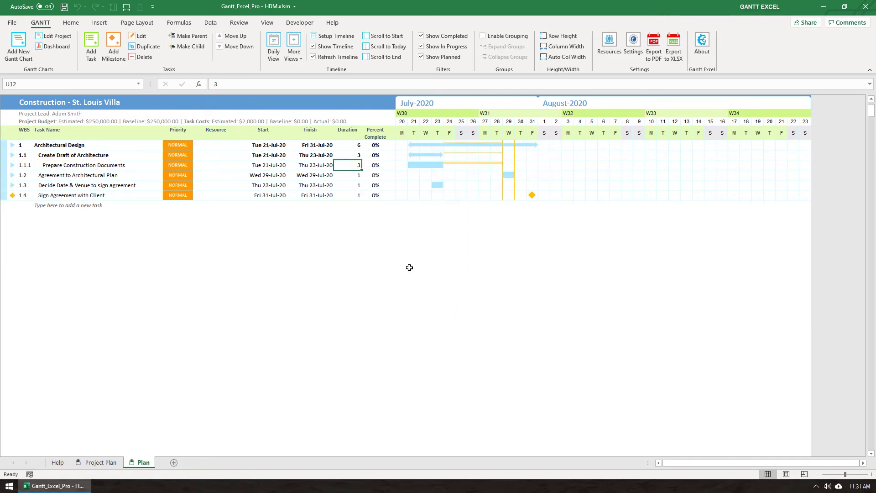
Step: Change Sign Agreement with Client's start date to 5 August
left_click(280, 196)
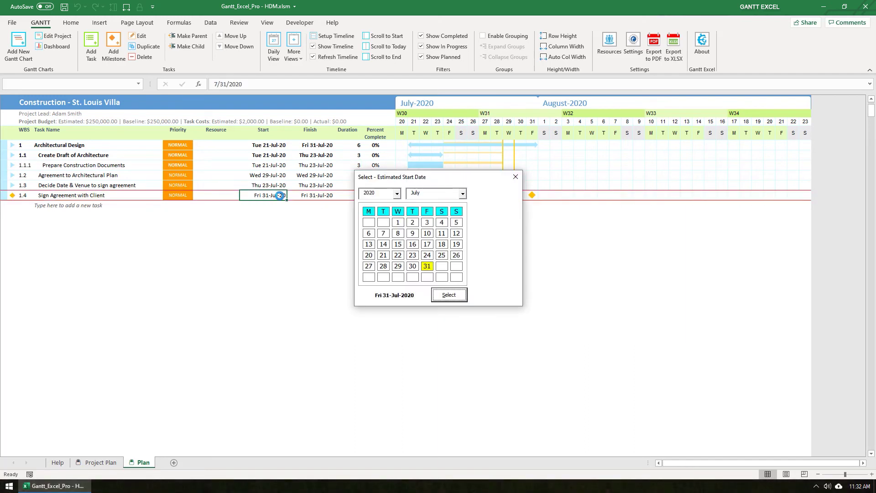
left_click(462, 193)
left_click(432, 246)
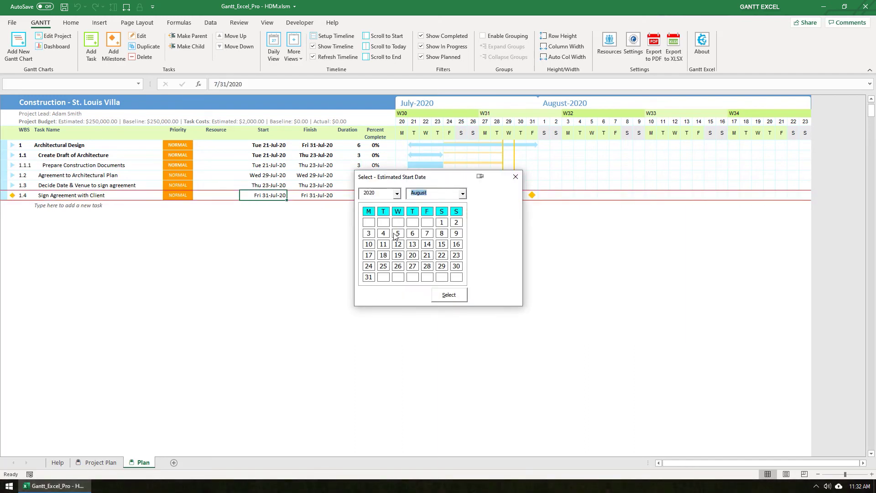
left_click(398, 233)
left_click(449, 295)
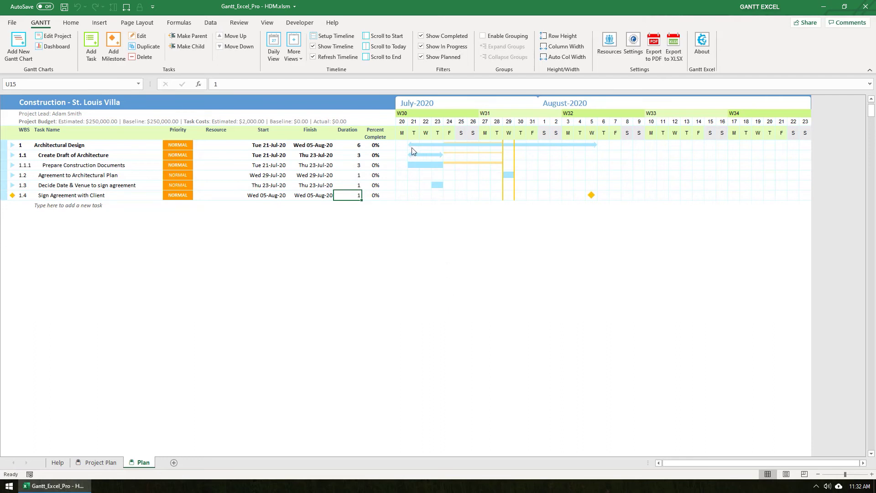
left_click(137, 205)
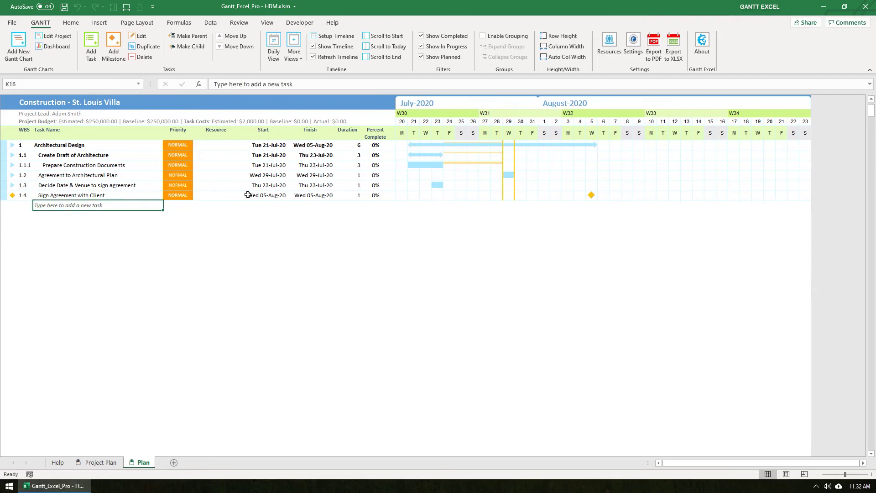
left_click(379, 165)
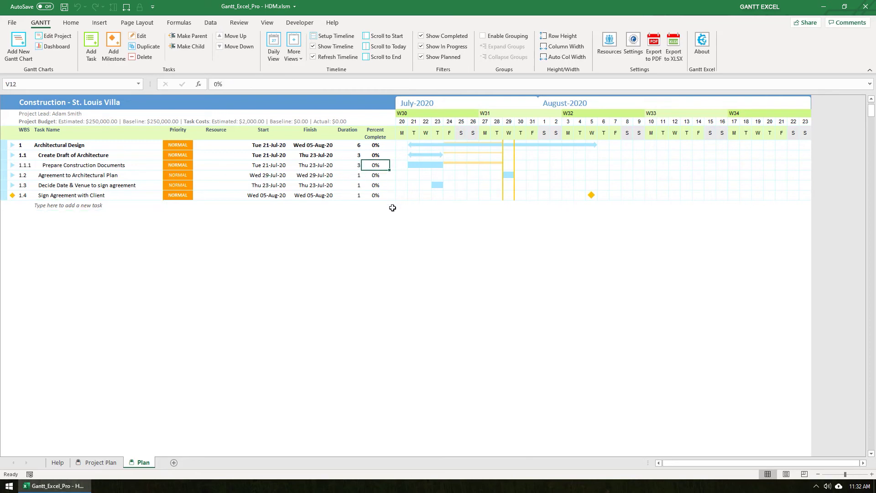
Step: Enter 100%, 50% and 25% complete for tasks 1.1.1, 1.2 and 1.3
type("100")
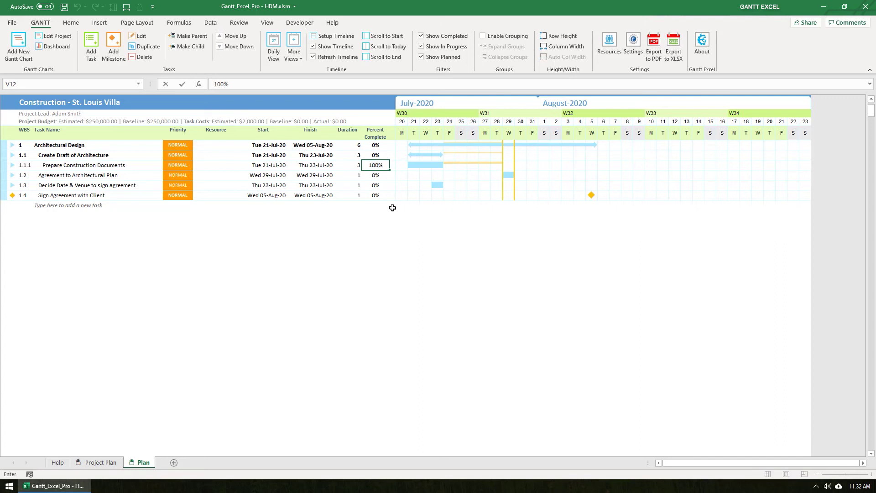
key("Return")
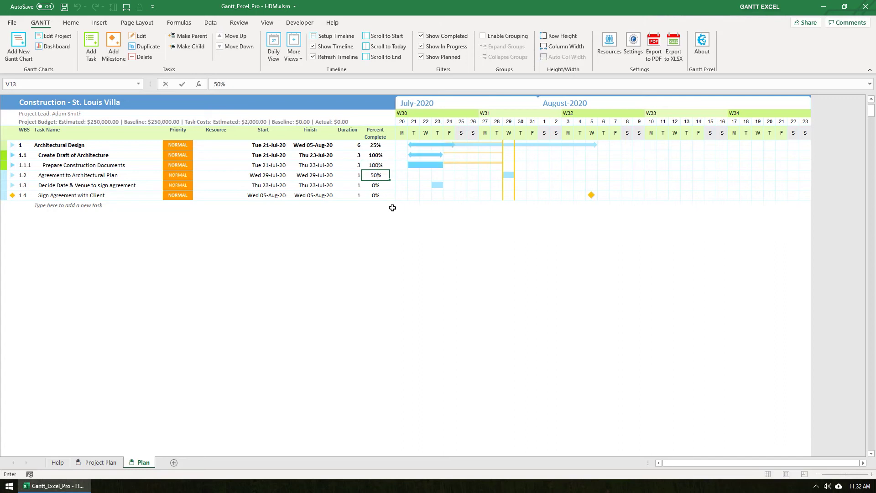
type("50")
key("Return")
type("25")
key("Return")
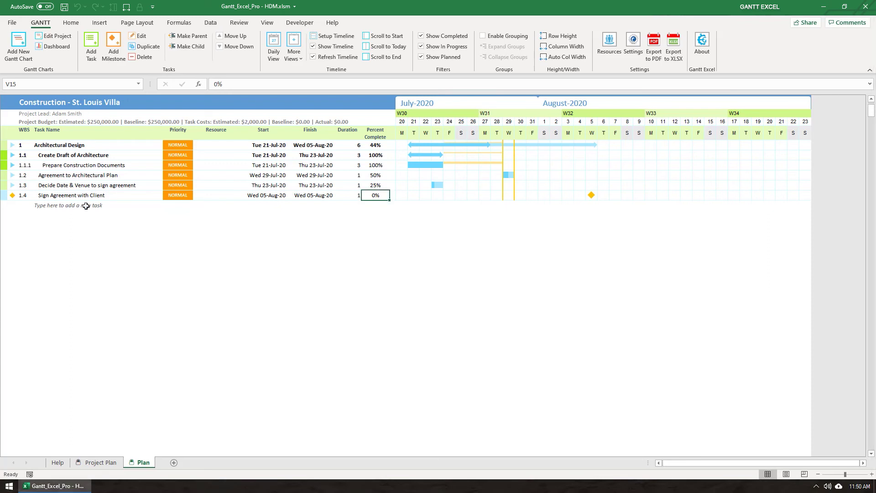
left_click(85, 206)
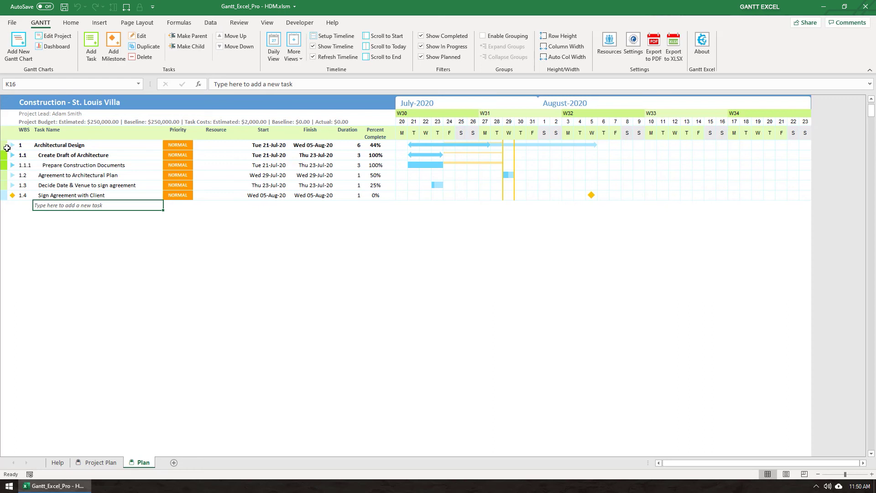
left_click(5, 146)
left_click_drag(4, 146, 392, 205)
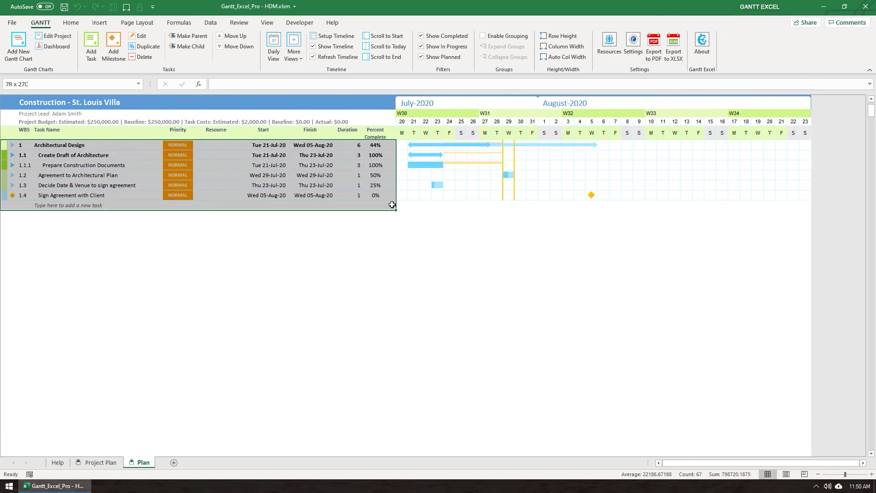
left_click_drag(392, 205, 392, 205)
left_click(115, 227)
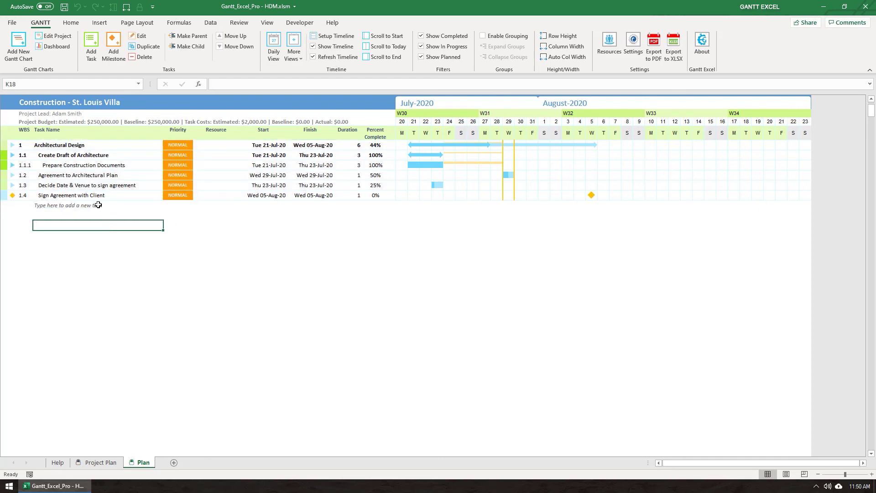
left_click(98, 205)
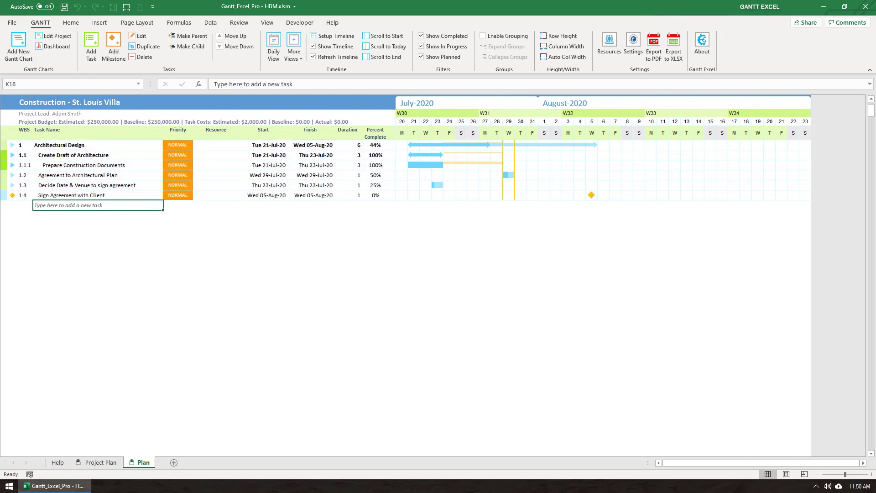